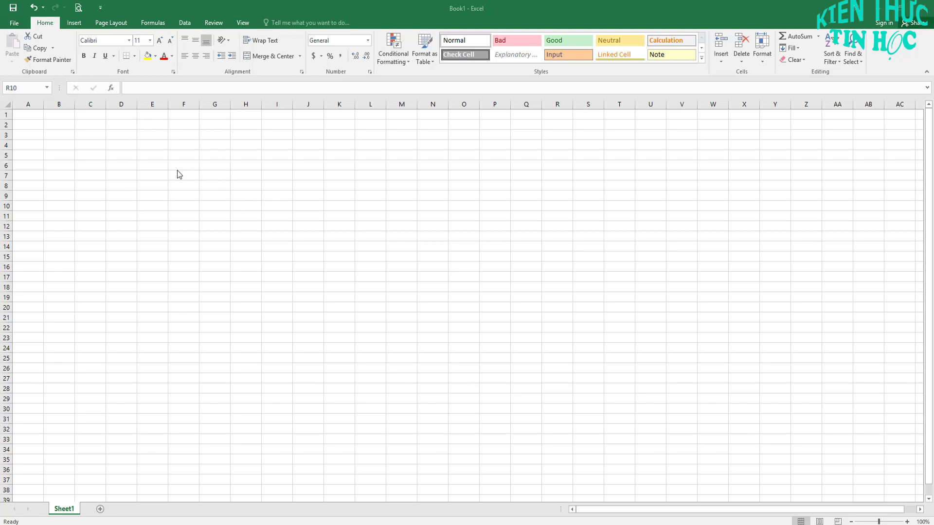
# Step: Enter the text 'dữ liệu tháng 12' in cell C5
pyautogui.click(90, 154)
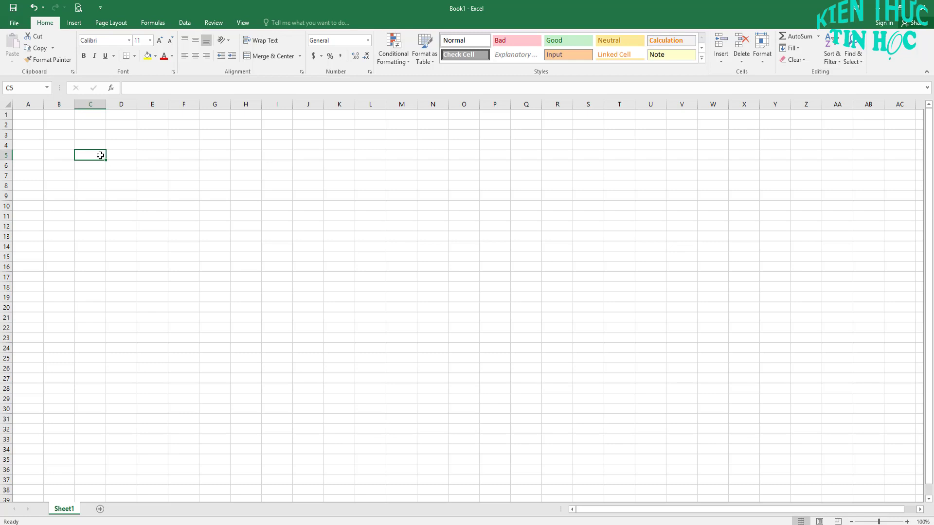
pyautogui.write('dư')
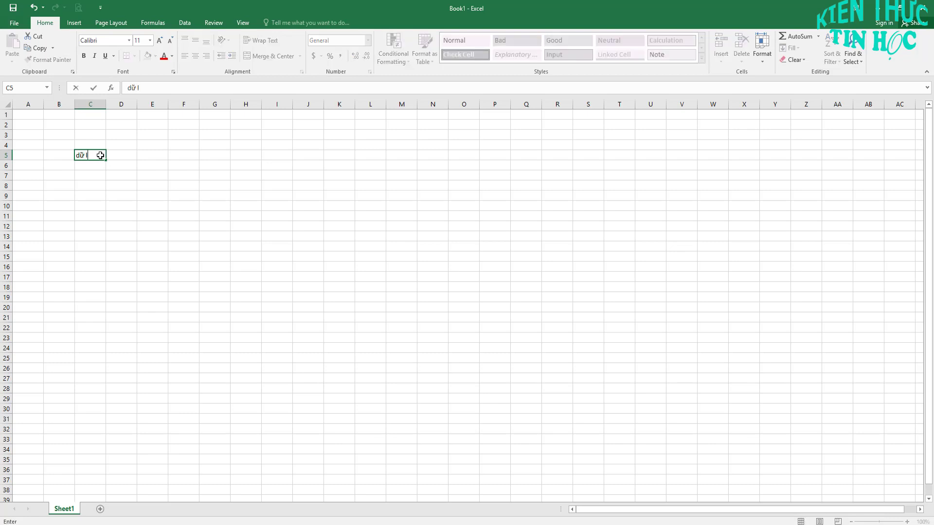
pyautogui.write('iêu')
pyautogui.write(' tháng')
pyautogui.write(' 12')
pyautogui.click(182, 185)
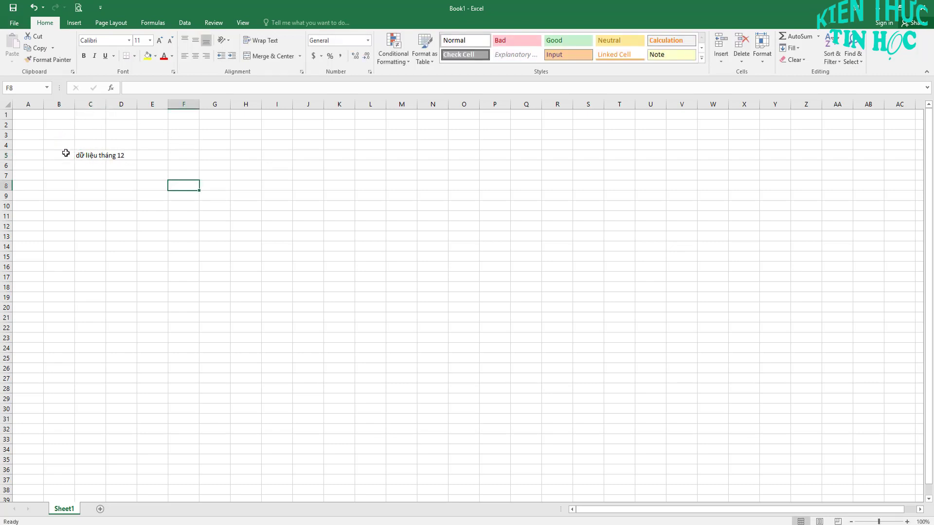
# Step: Compare C5, D5 and E5 to show the text belongs to C5 while D5 and E5 stay empty
pyautogui.click(97, 159)
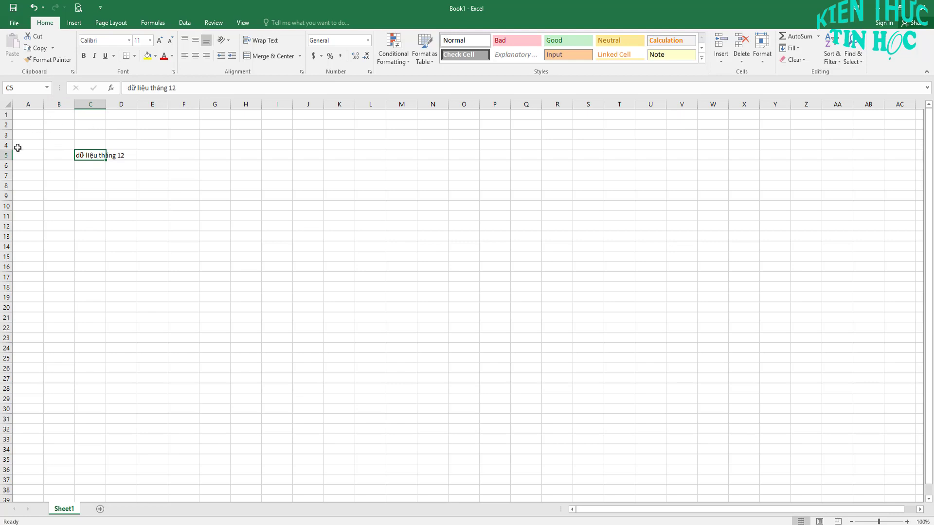
pyautogui.click(142, 158)
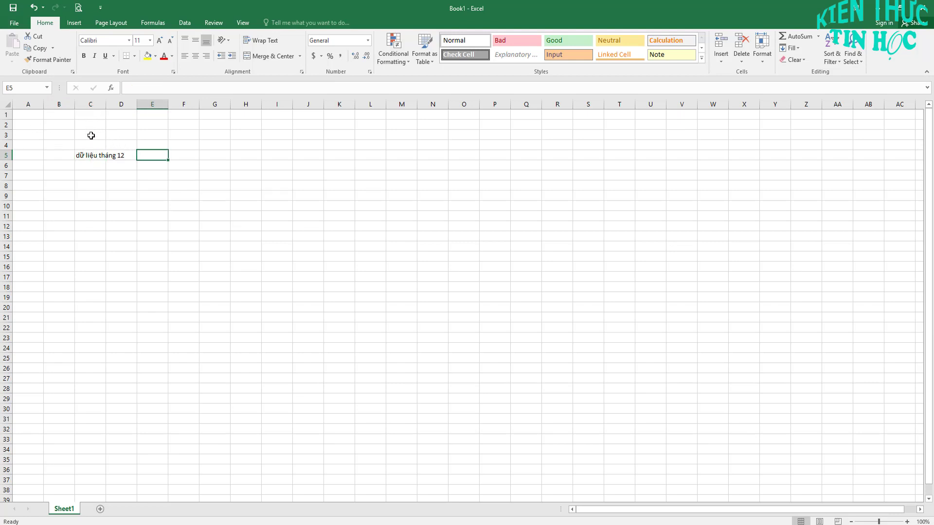
pyautogui.click(122, 155)
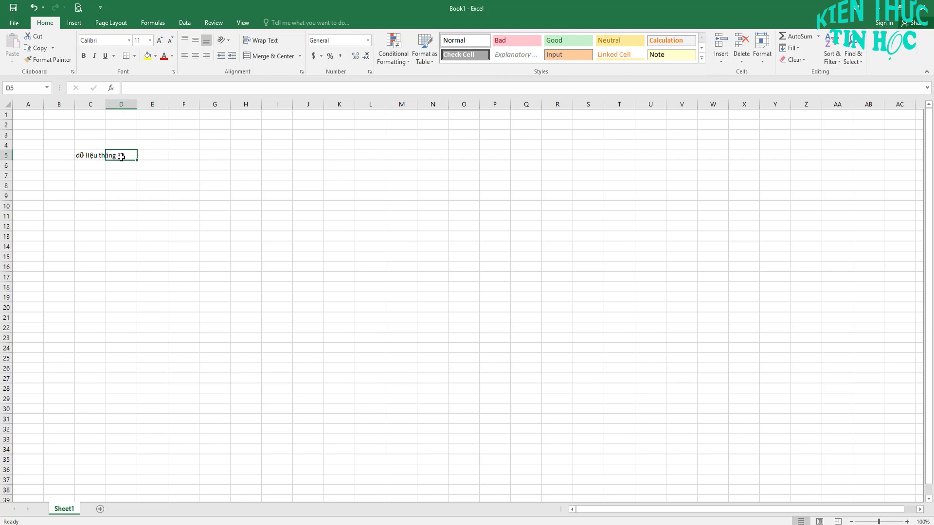
pyautogui.click(153, 185)
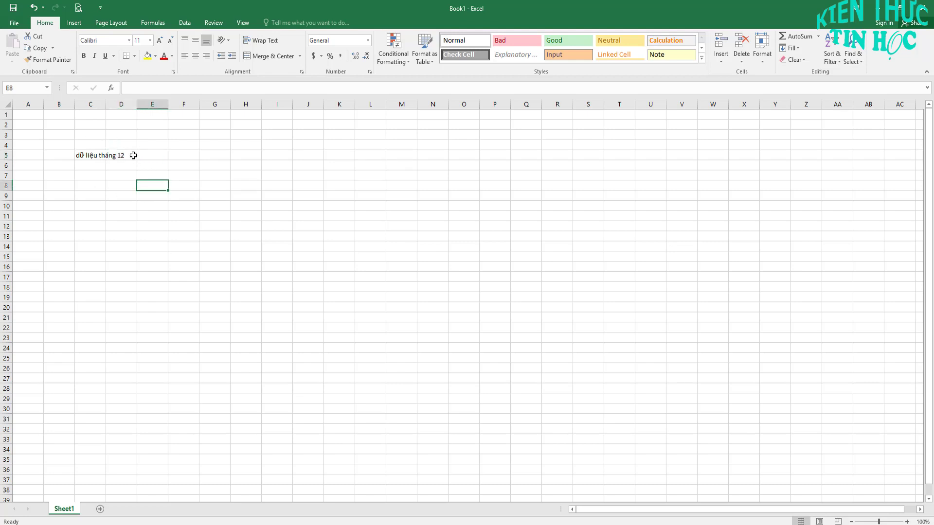
pyautogui.click(86, 156)
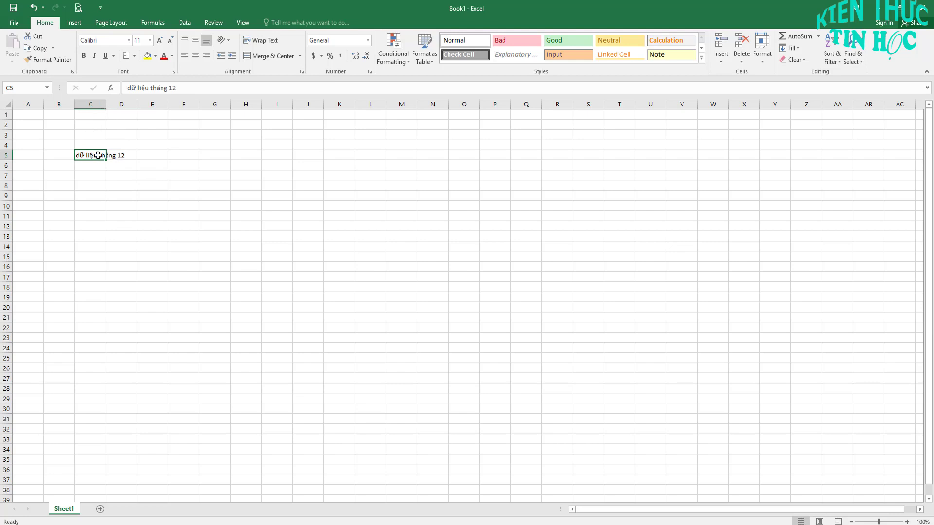
pyautogui.click(126, 157)
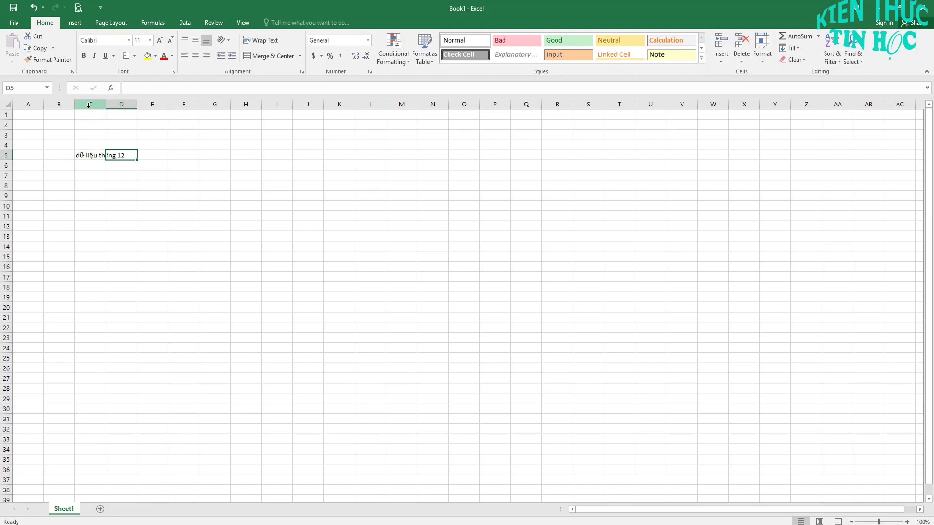
pyautogui.click(84, 156)
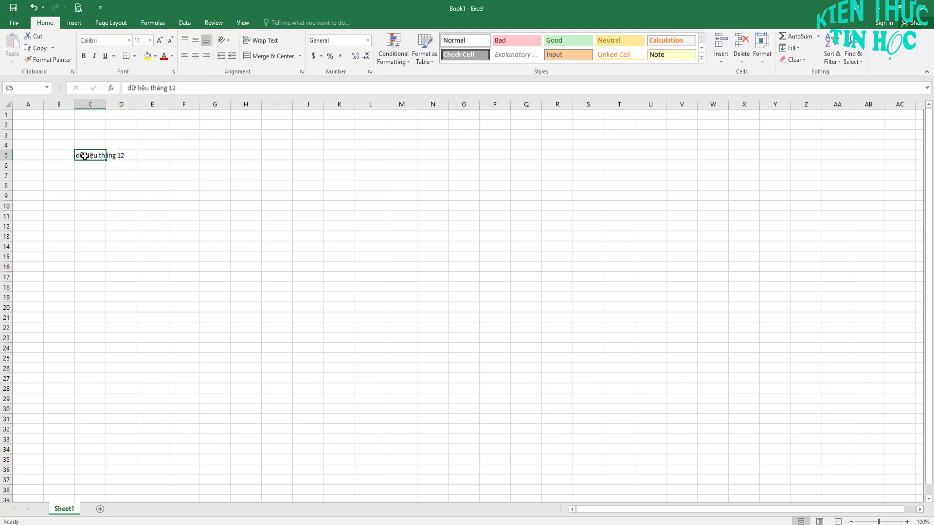
pyautogui.click(138, 165)
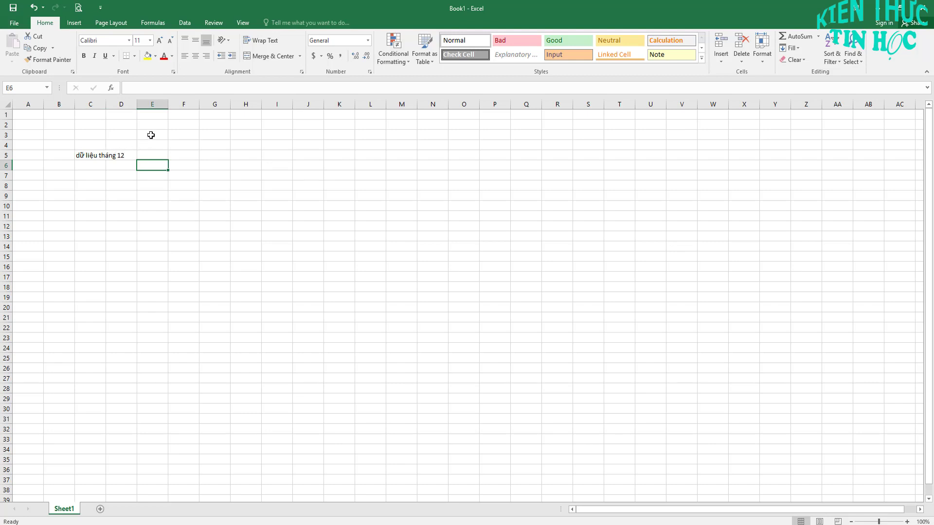
pyautogui.doubleClick(87, 155)
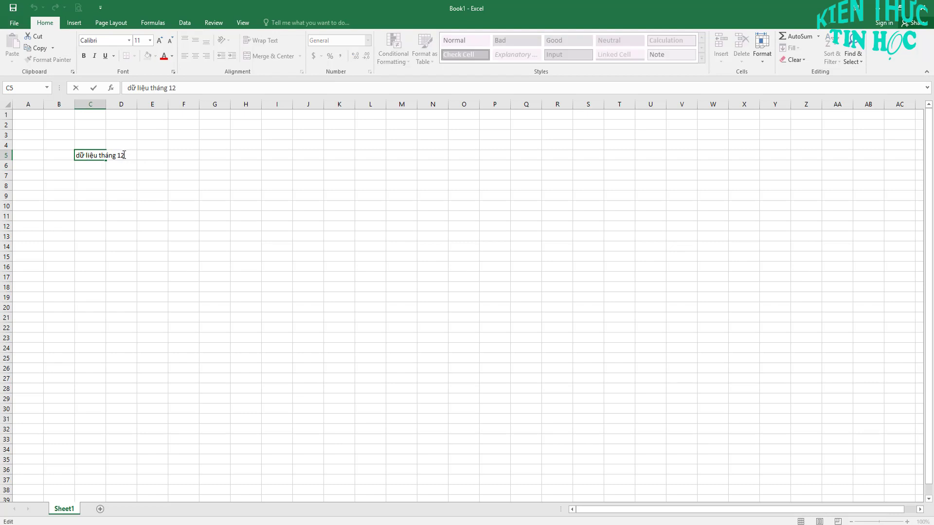
pyautogui.press('BackSpace')
pyautogui.write('1')
pyautogui.click(147, 172)
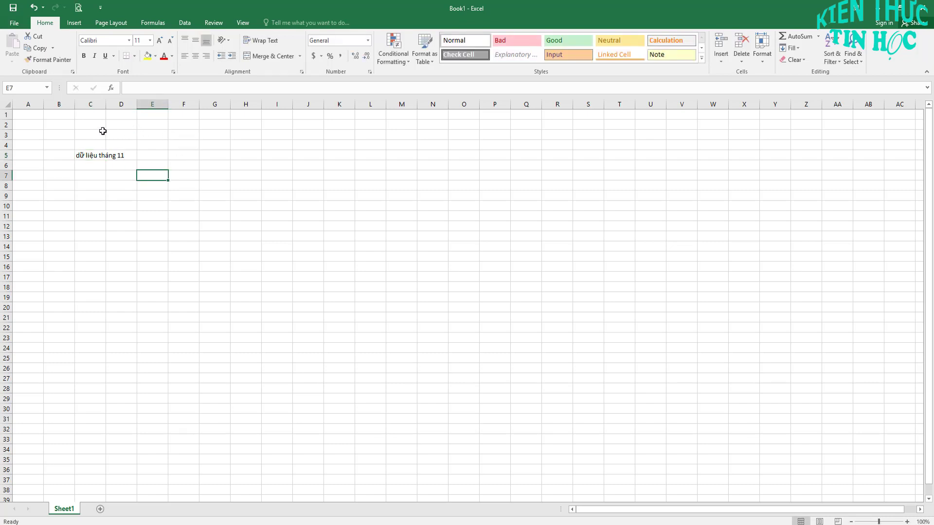
pyautogui.click(88, 155)
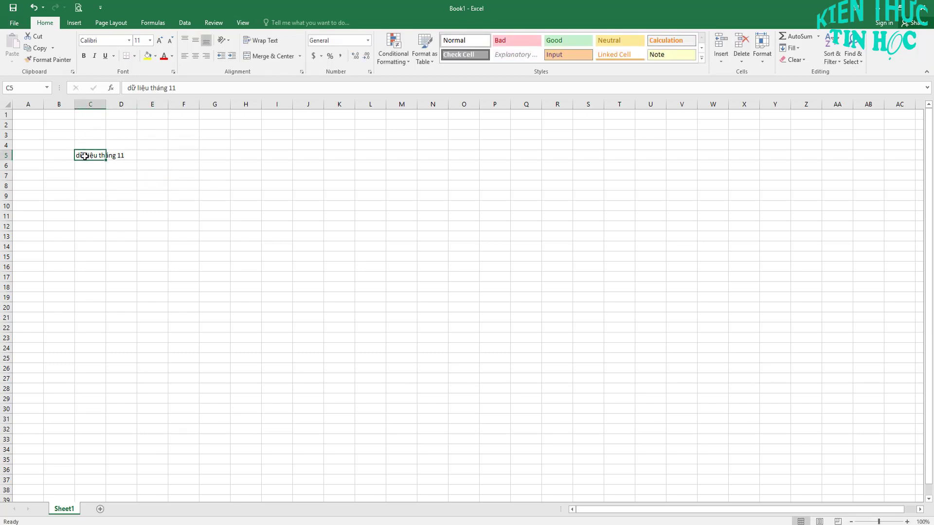
pyautogui.click(181, 88)
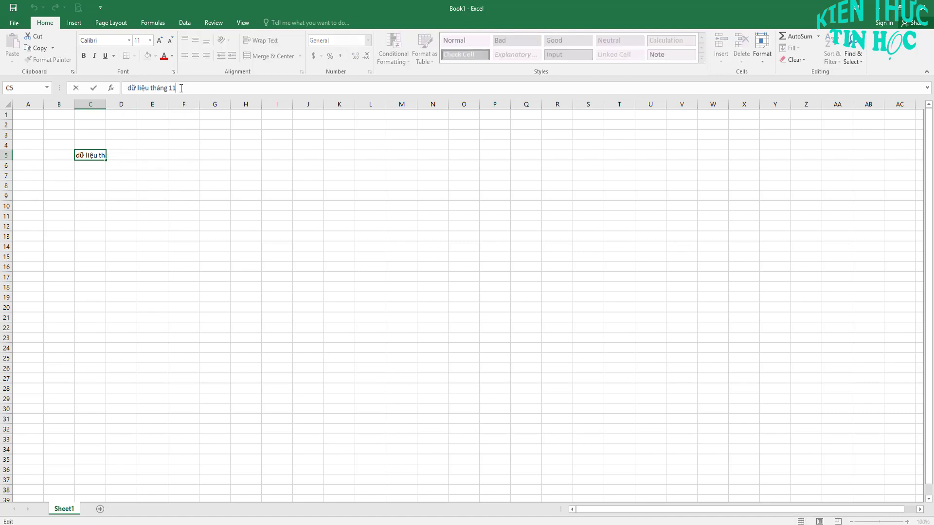
pyautogui.press('BackSpace')
pyautogui.write('2')
pyautogui.press('Return')
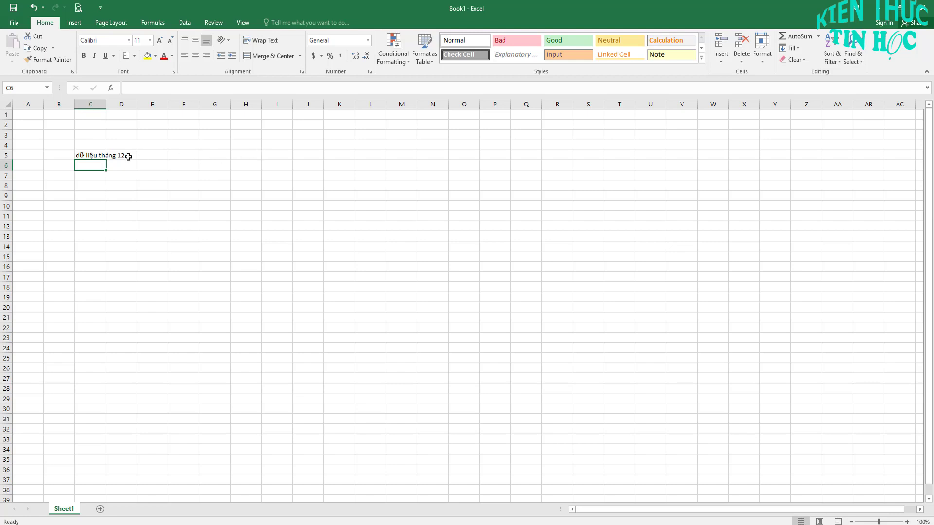
# Step: Move the 'dữ liệu tháng 12' label from C5 to H5, then delete it from H5:I5
pyautogui.click(91, 154)
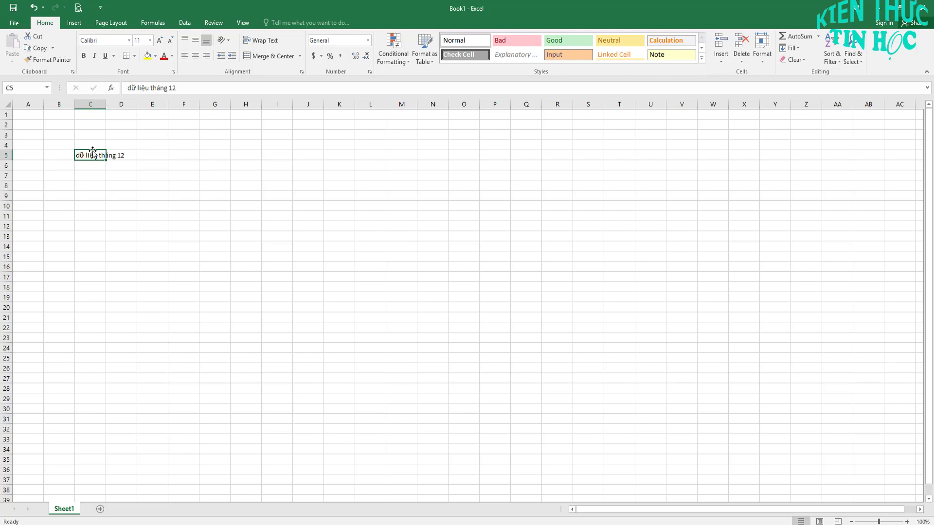
pyautogui.moveTo(93, 152)
pyautogui.mouseDown()
pyautogui.moveTo(276, 166)
pyautogui.moveTo(267, 155)
pyautogui.moveTo(252, 163)
pyautogui.mouseUp()
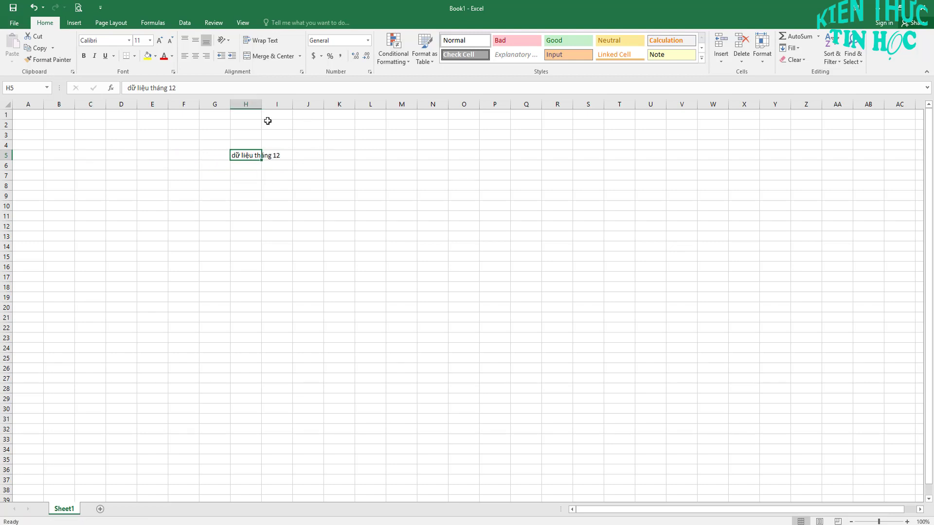
pyautogui.click(299, 163)
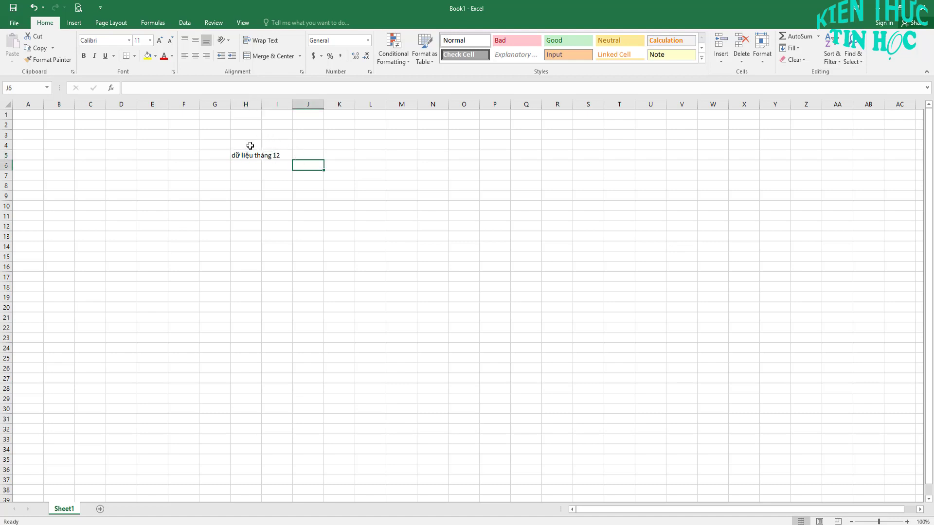
pyautogui.moveTo(243, 155); pyautogui.dragTo(271, 157)
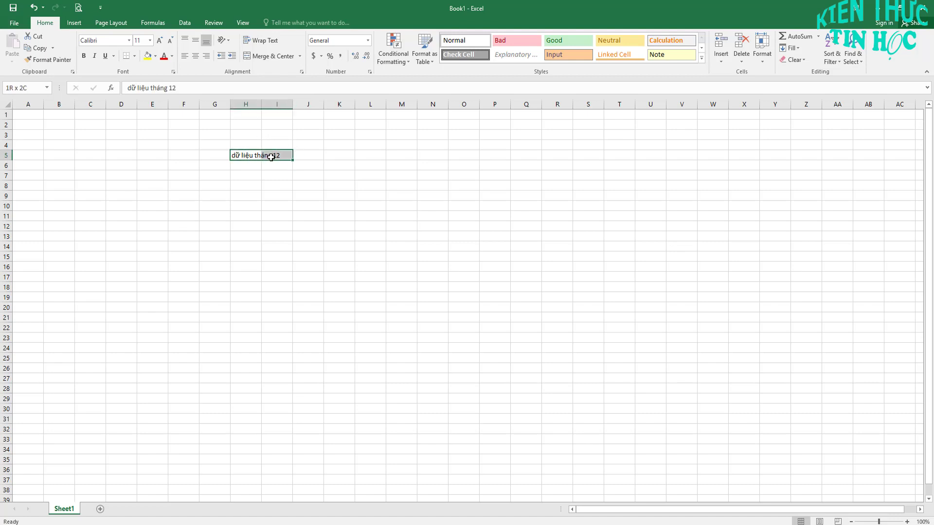
pyautogui.press('Delete')
# Step: Enter the header STT in cell G5
pyautogui.click(254, 205)
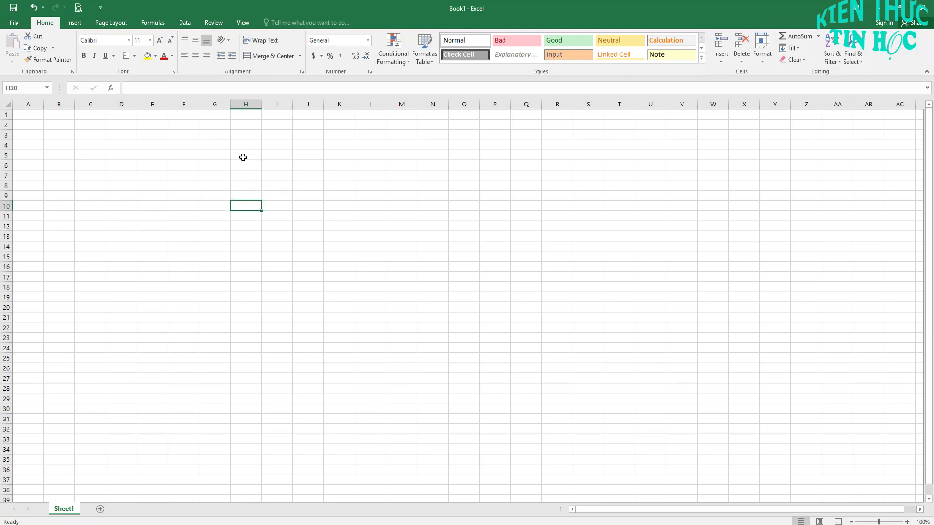
pyautogui.click(214, 155)
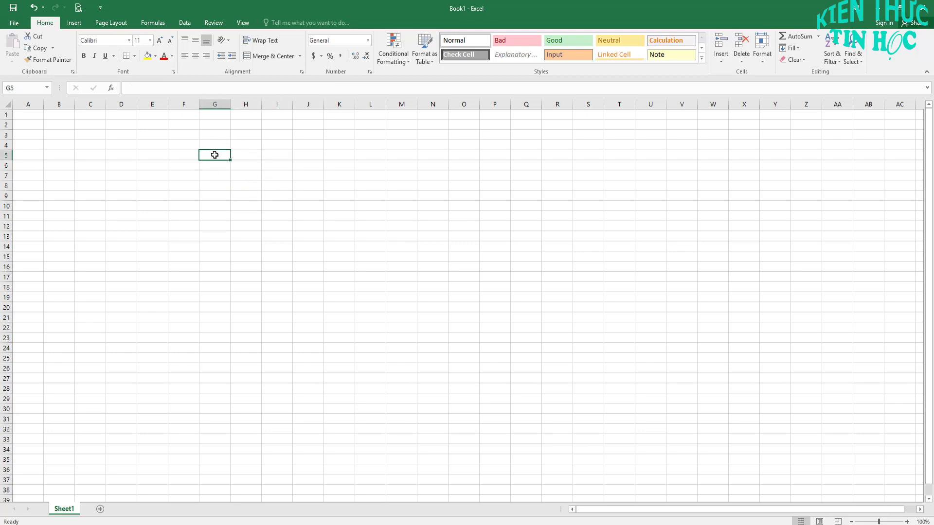
pyautogui.write('S')
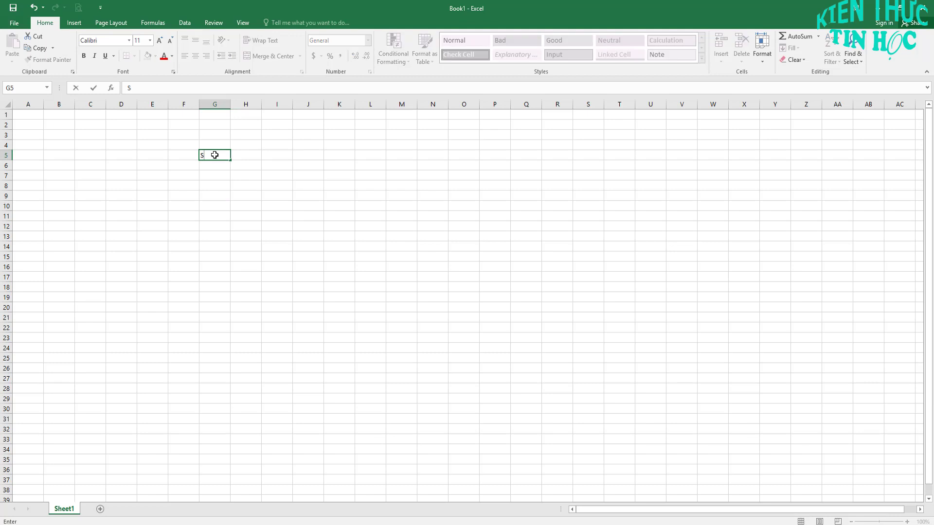
pyautogui.write('TT')
pyautogui.click(252, 155)
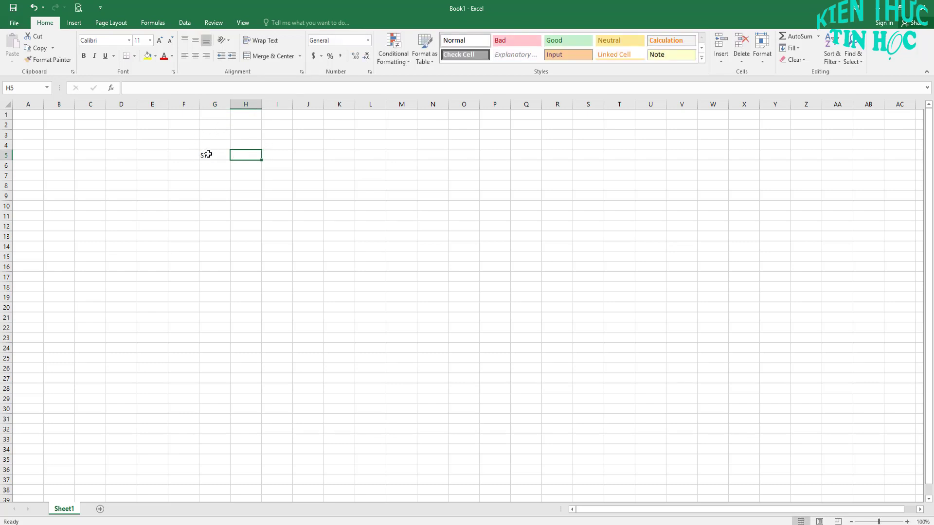
pyautogui.click(208, 155)
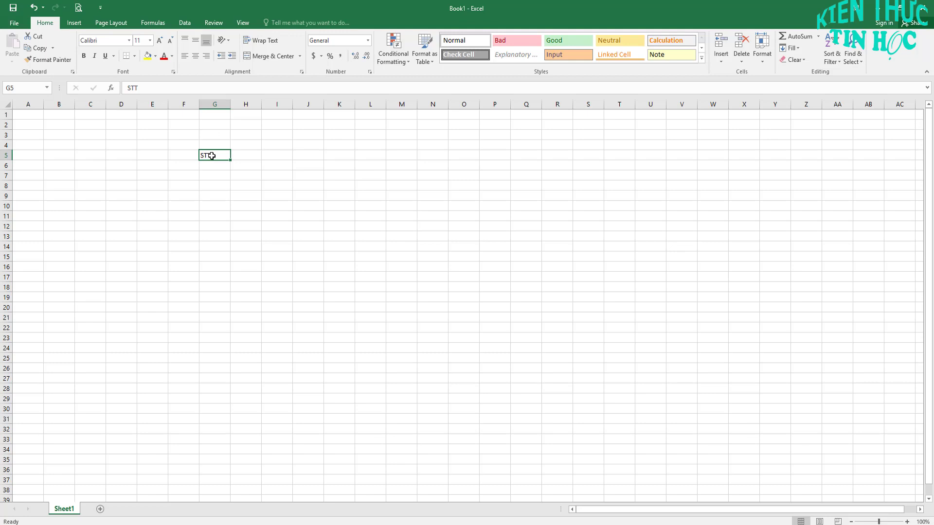
# Step: Add the headers 'Họ tên' in H5 and 'ngày sinh' in I5 and check them
pyautogui.press('Tab')
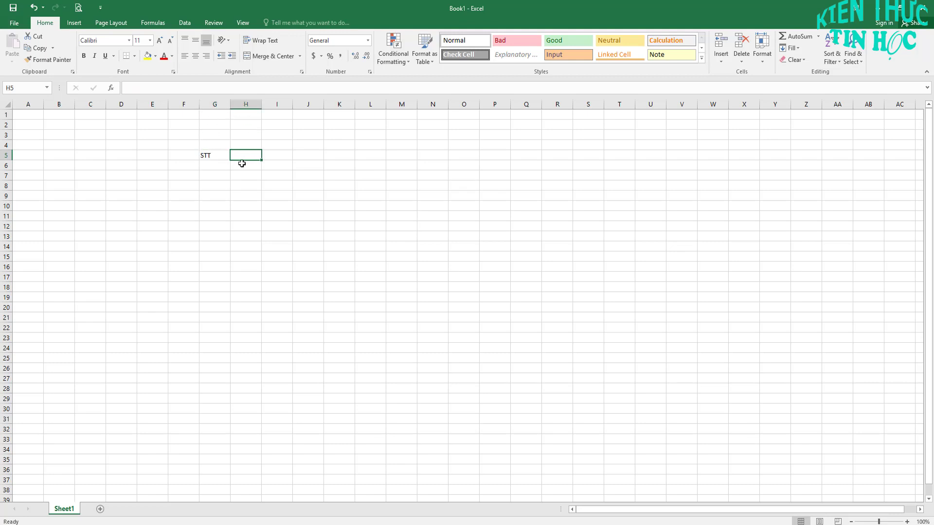
pyautogui.write('Ho')
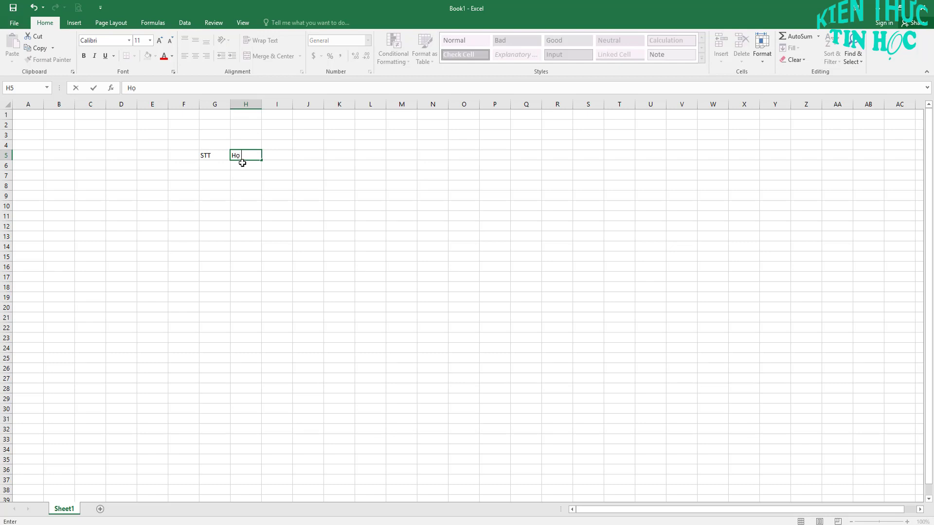
pyautogui.write(' tên')
pyautogui.press('Tab')
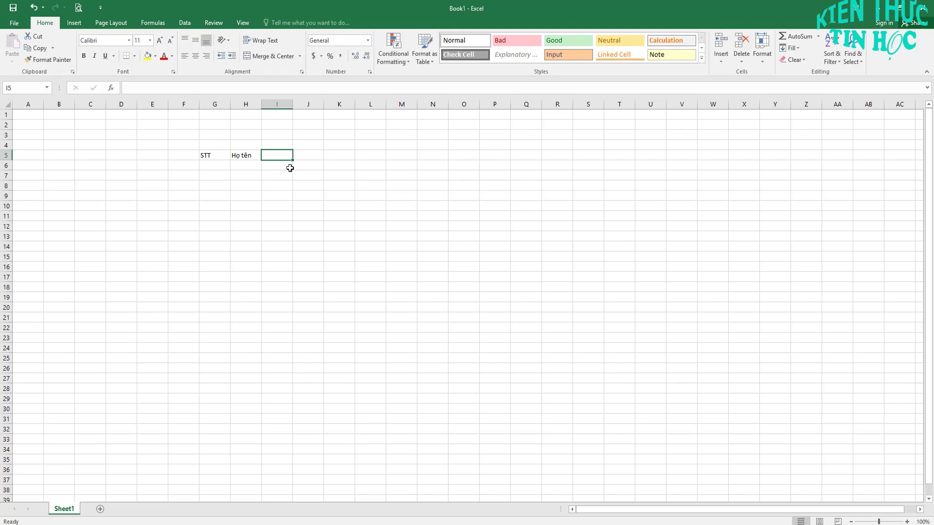
pyautogui.write('ngày si')
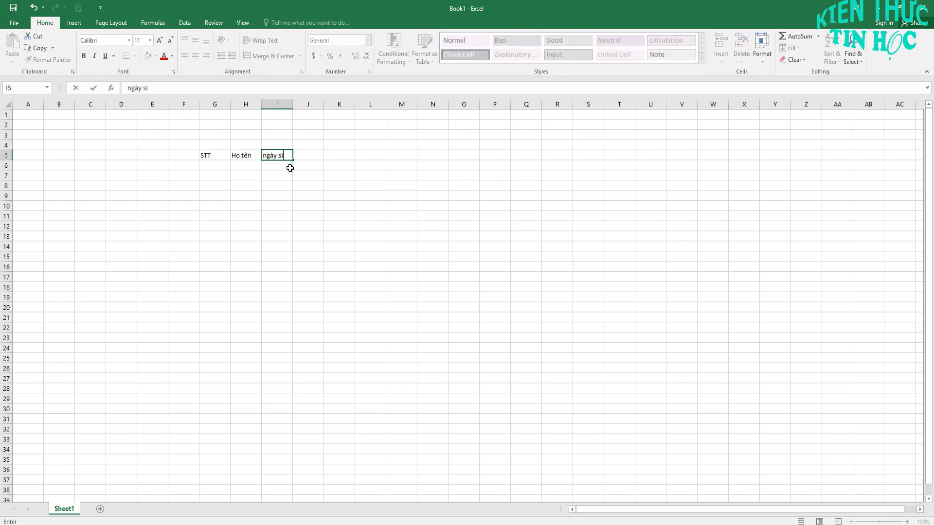
pyautogui.write('nh')
pyautogui.hotkey('ctrl', 'Return')
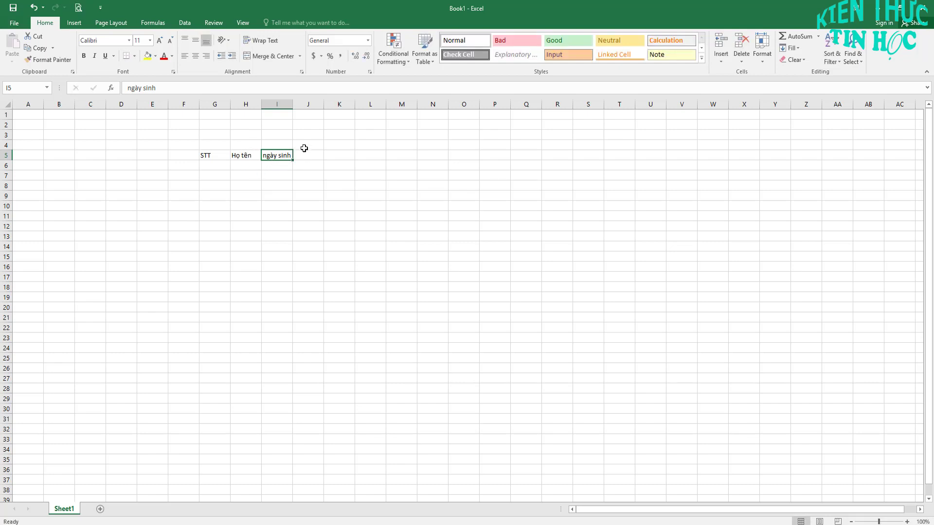
pyautogui.click(240, 155)
pyautogui.click(272, 155)
pyautogui.press('Left')
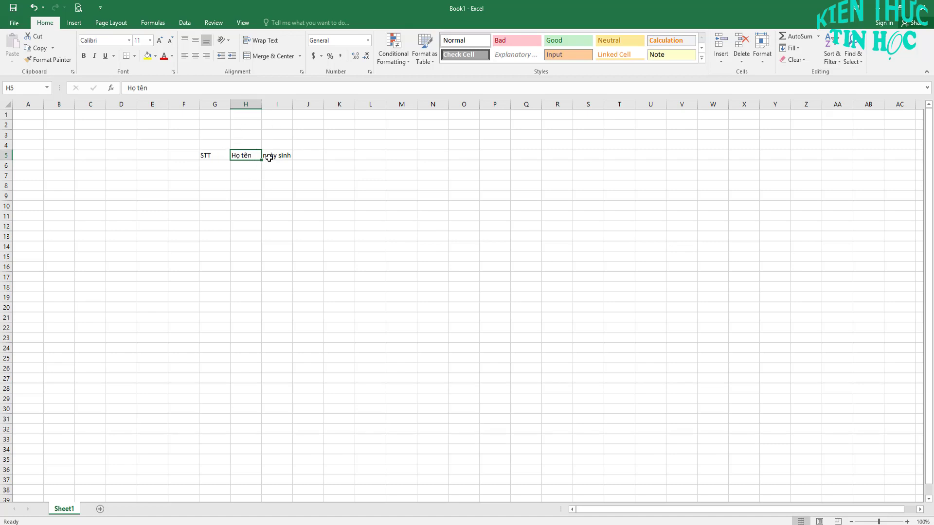
pyautogui.press('Return')
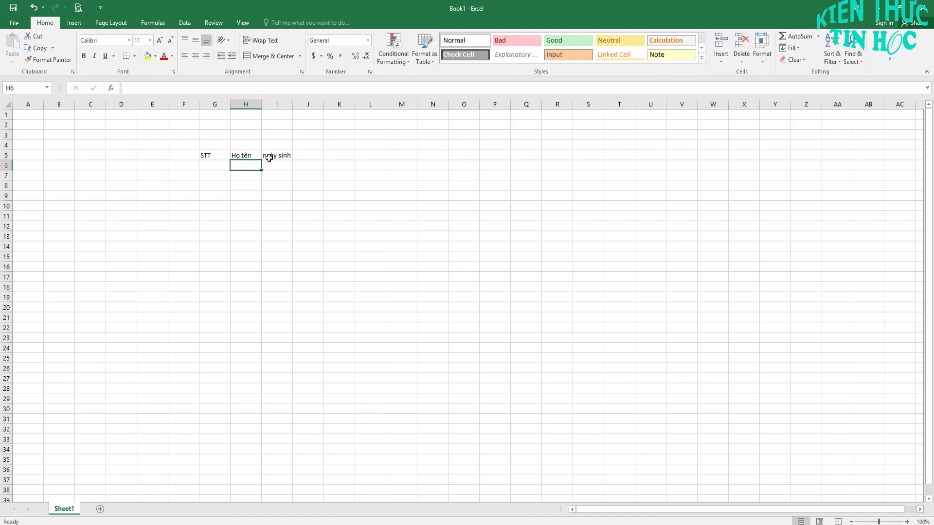
# Step: Enter the row number 1 in G6 and the person's name in H6
pyautogui.click(210, 165)
pyautogui.write('1')
pyautogui.click(254, 165)
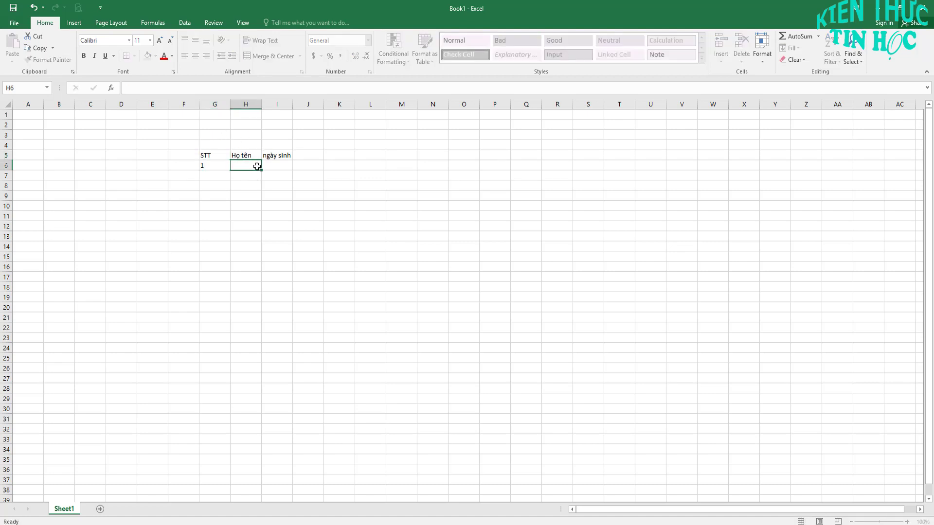
pyautogui.write('tra')
pyautogui.write('n')
pyautogui.press('BackSpace')
pyautogui.press('BackSpace')
pyautogui.press('BackSpace')
pyautogui.write('an')
pyautogui.click(267, 165)
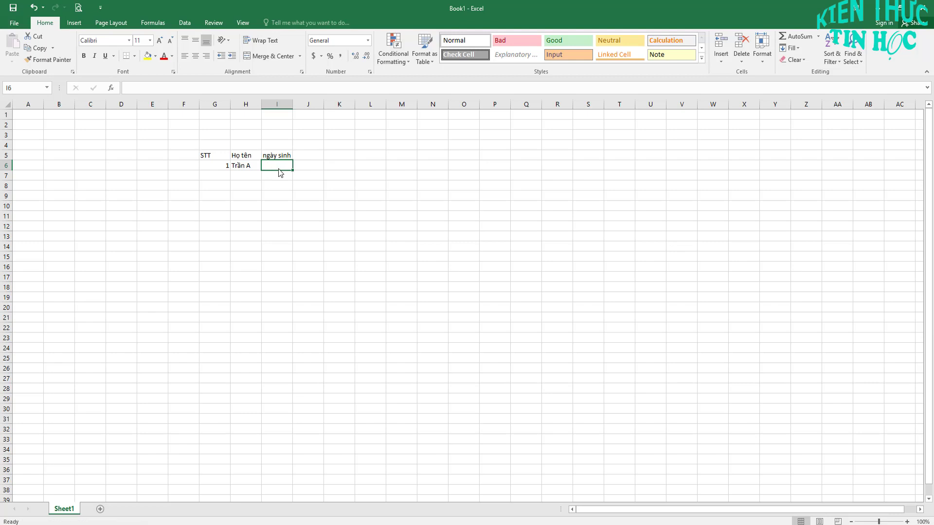
# Step: Enter the birth date 18/02/1990 in I6 and check the value
pyautogui.write('18/')
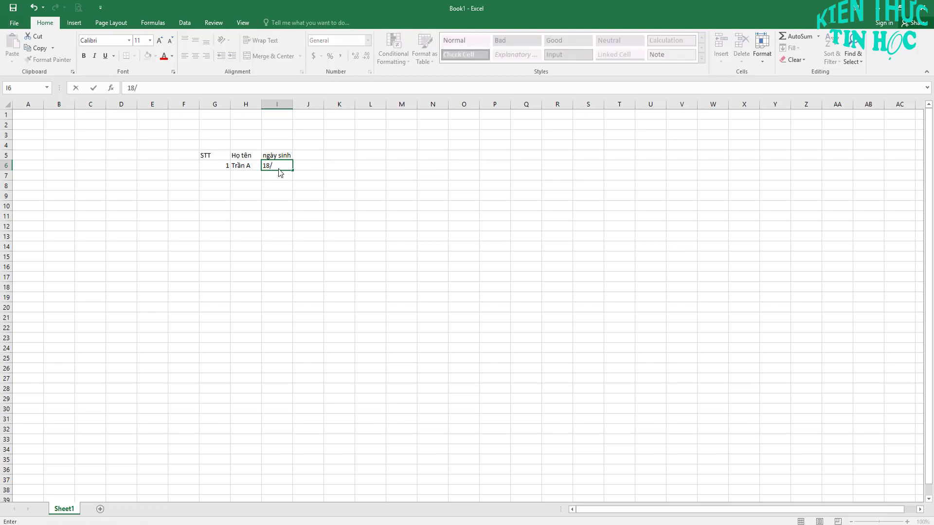
pyautogui.write('990')
pyautogui.click(294, 185)
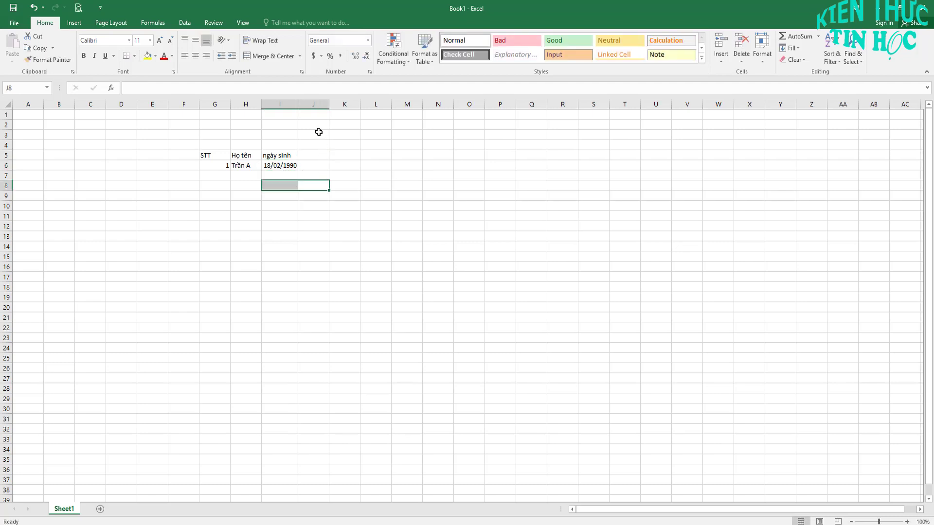
pyautogui.click(279, 165)
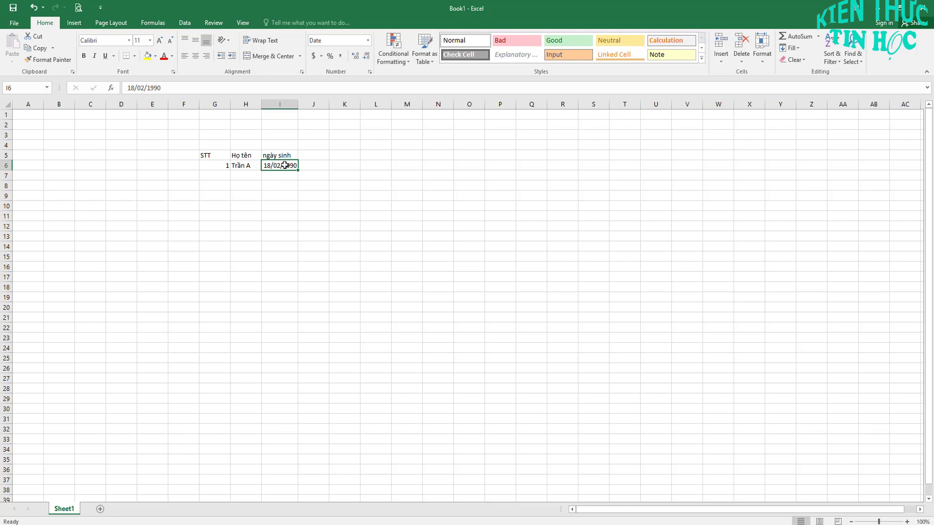
pyautogui.press('Up')
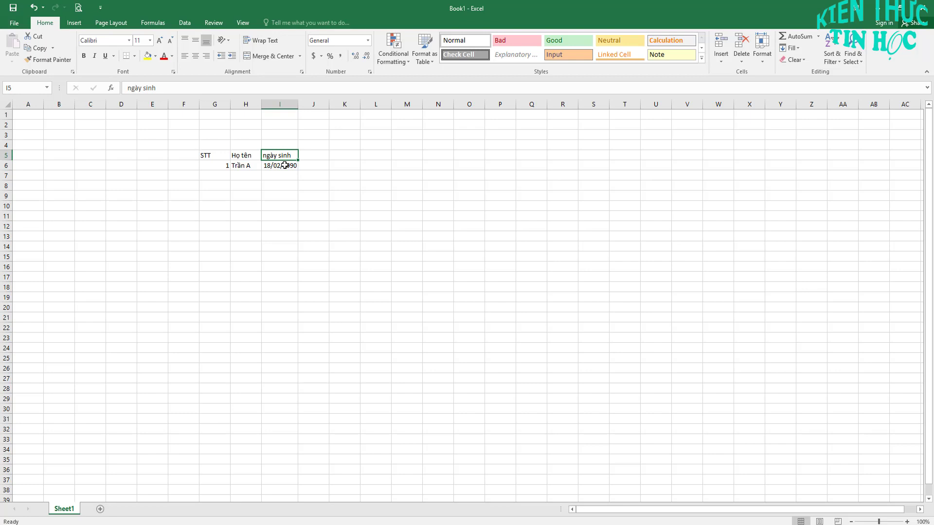
pyautogui.click(285, 165)
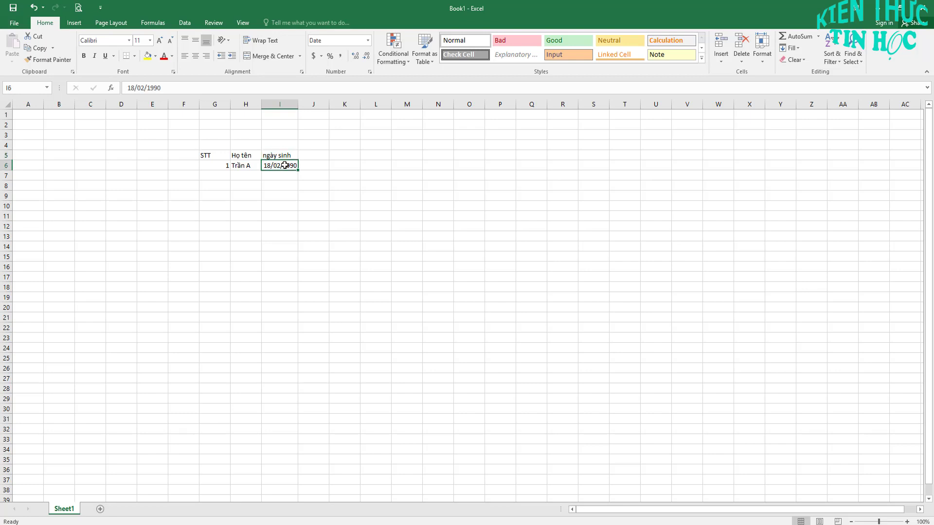
pyautogui.press('Return')
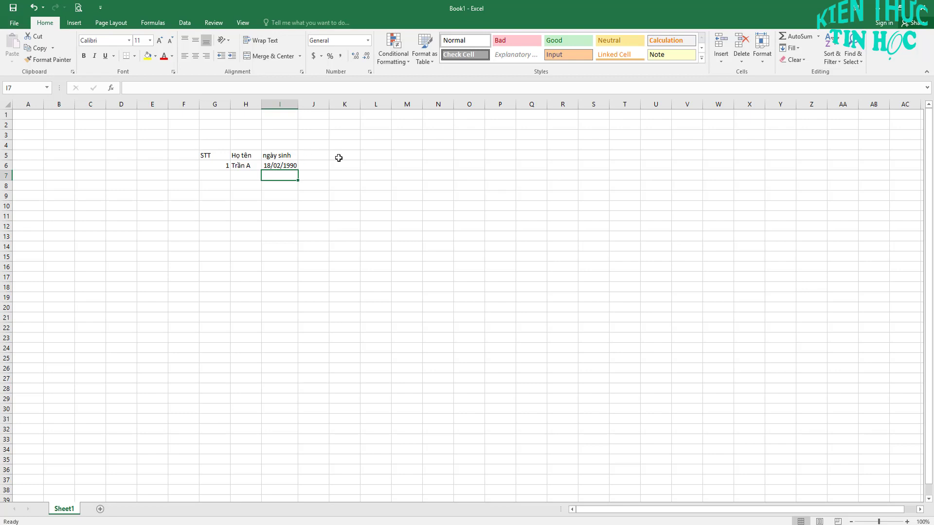
# Step: Select M6:Q15 and fill all fifty cells with 100 in one Ctrl+Enter entry
pyautogui.click(437, 183)
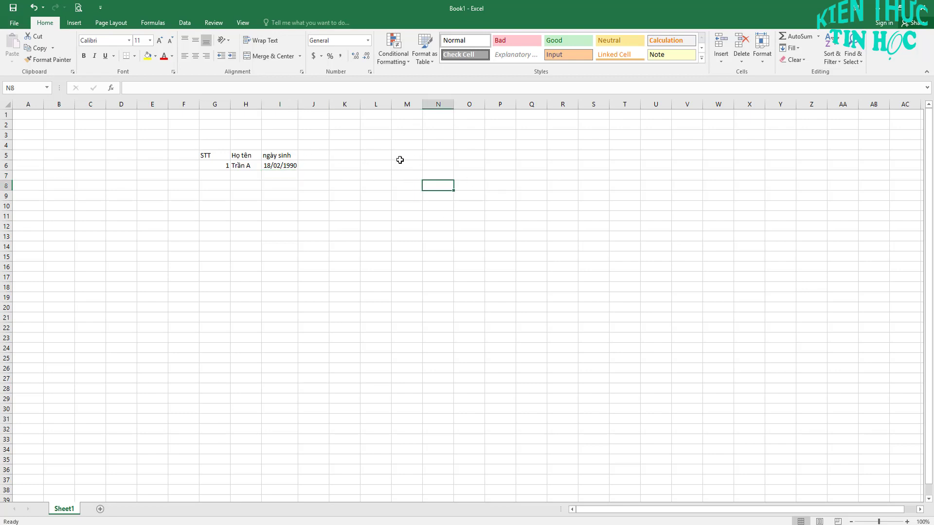
pyautogui.click(389, 157)
pyautogui.click(411, 166)
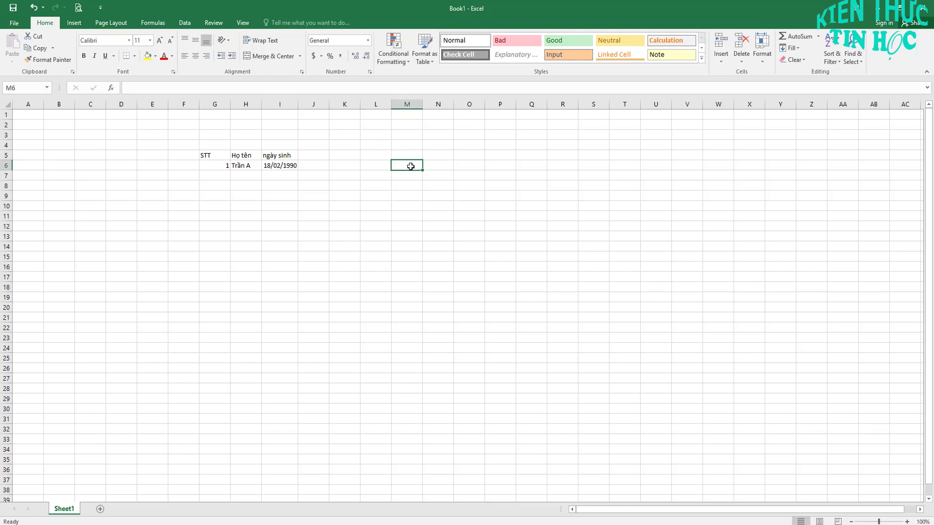
pyautogui.moveTo(410, 166); pyautogui.dragTo(519, 251)
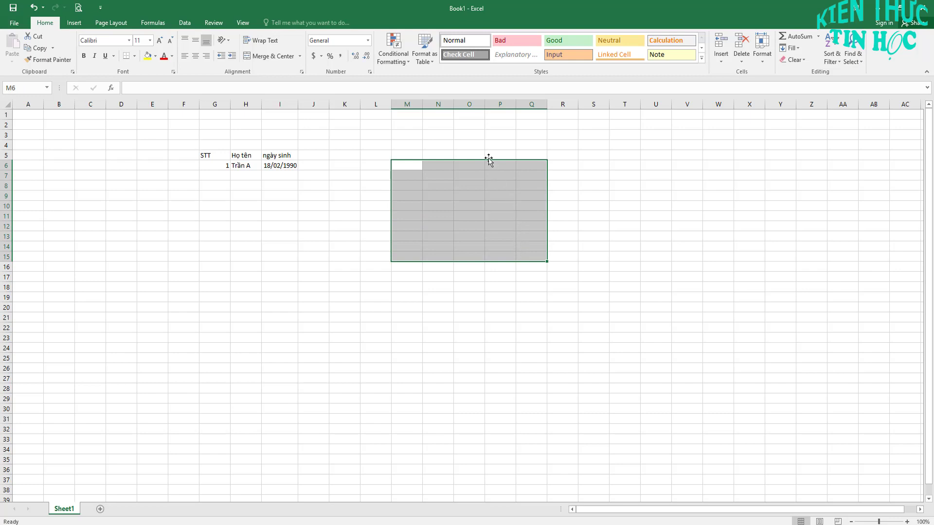
pyautogui.click(188, 88)
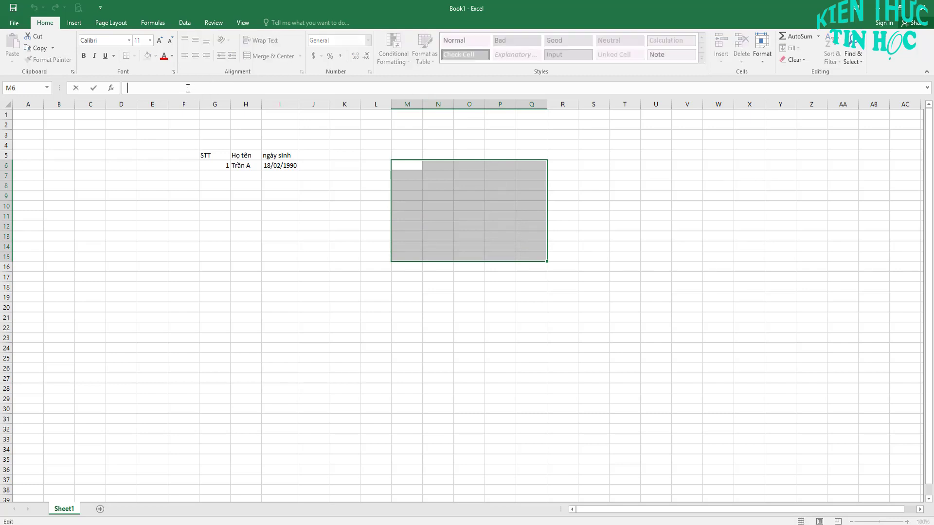
pyautogui.write('100')
pyautogui.hotkey('ctrl', 'Return')
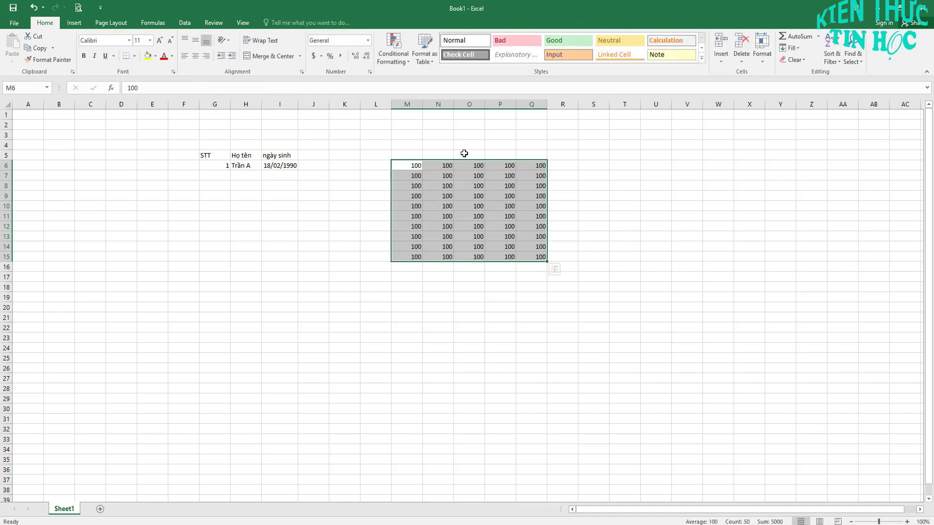
pyautogui.click(419, 168)
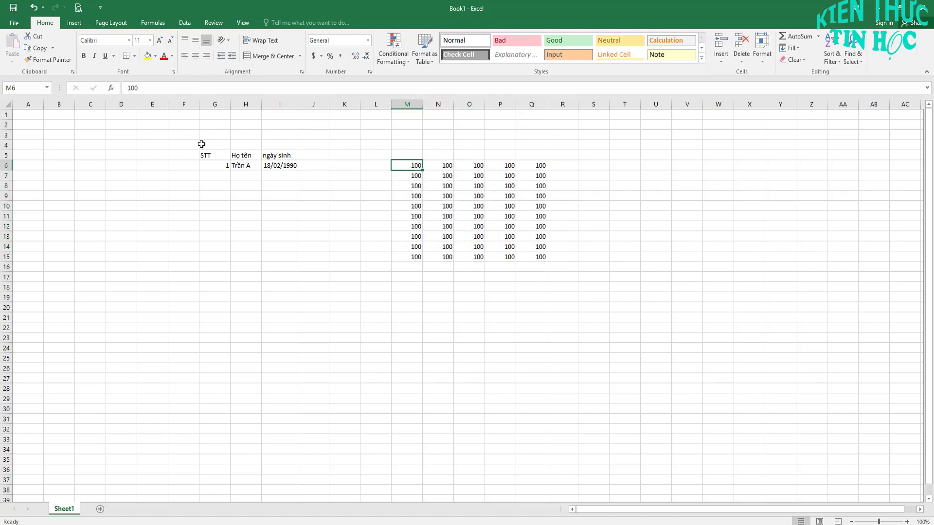
pyautogui.click(220, 168)
pyautogui.write('1')
pyautogui.click(330, 158)
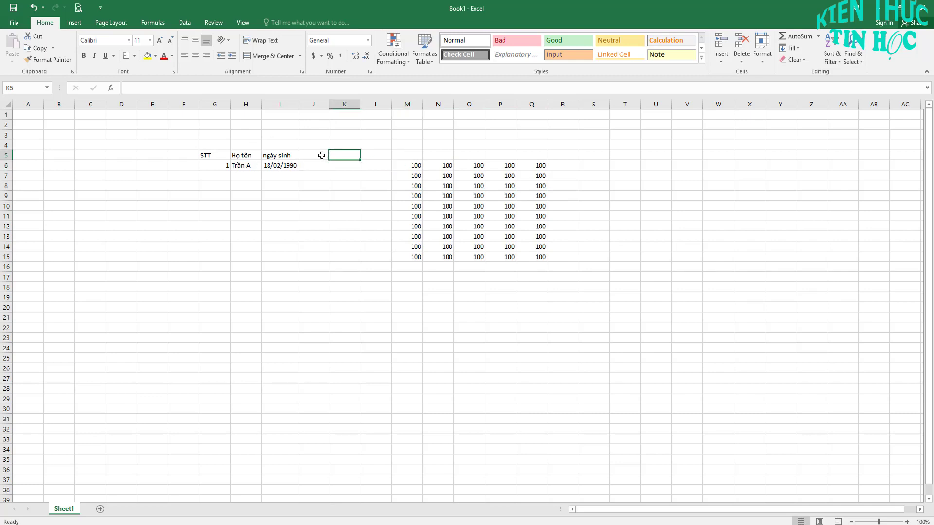
pyautogui.click(317, 156)
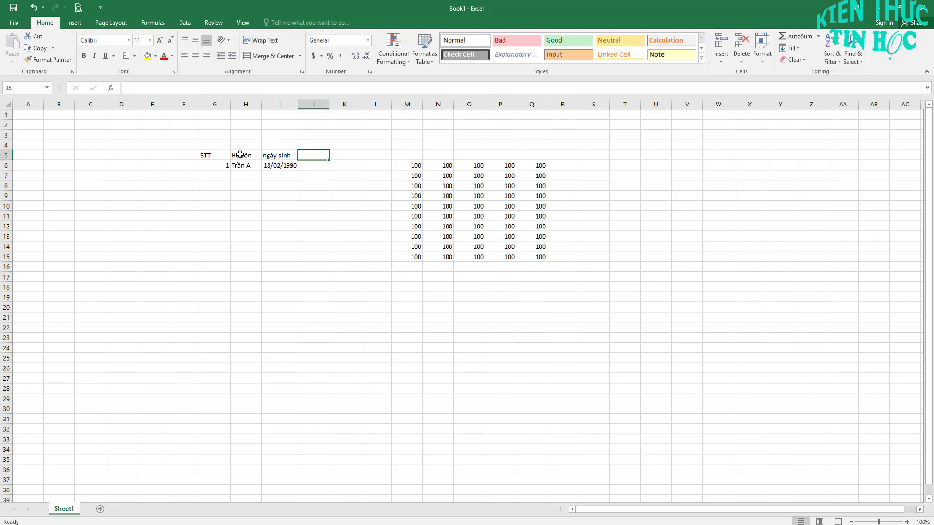